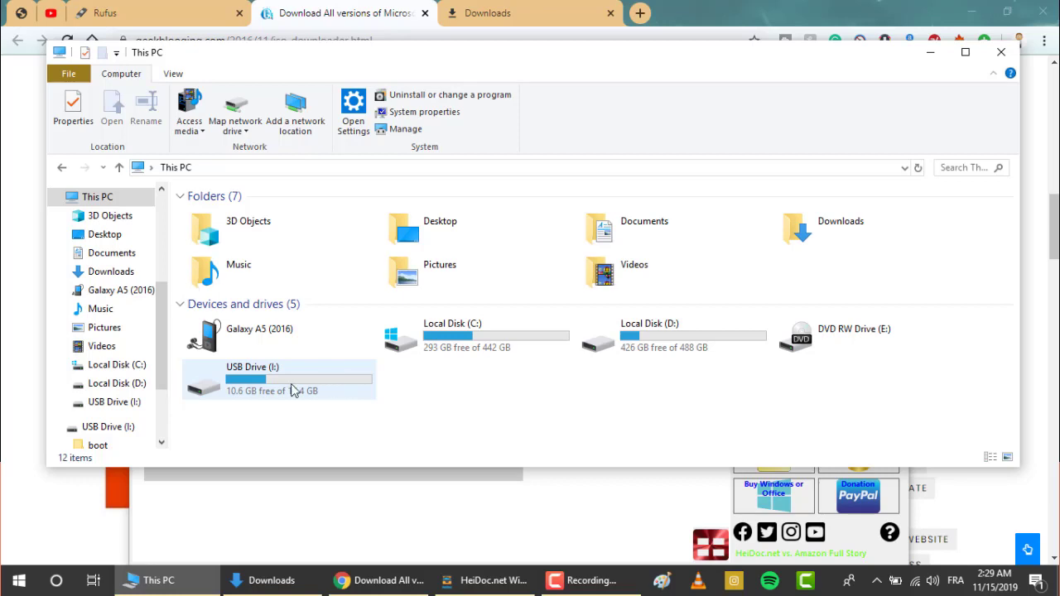
Open USB Drive (I:) and select all nine setup items, including boot, efi, sources and setup.exe.
double_click(305, 391)
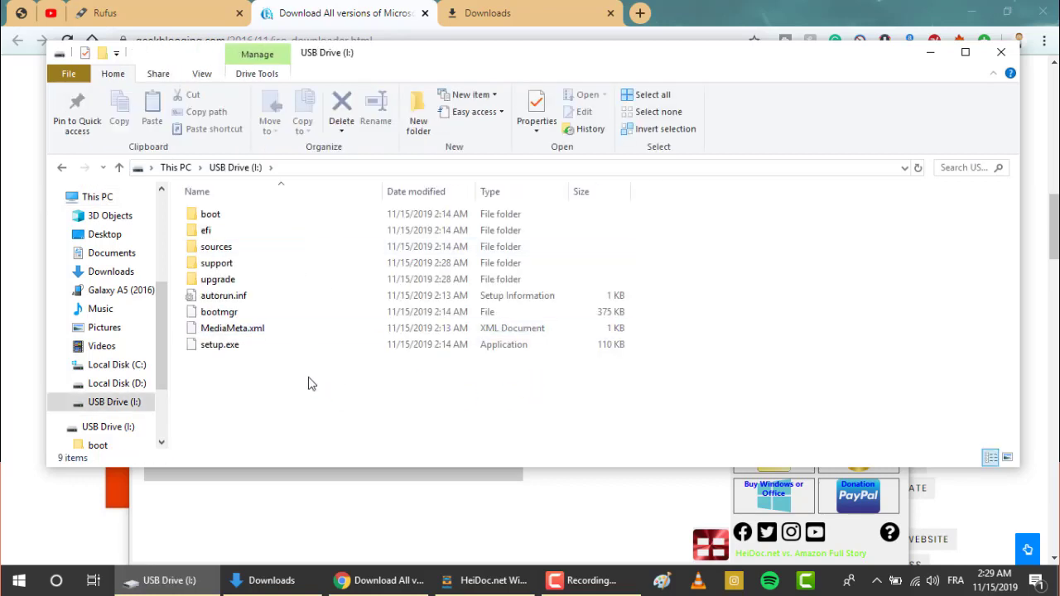
drag(308, 381, 240, 211)
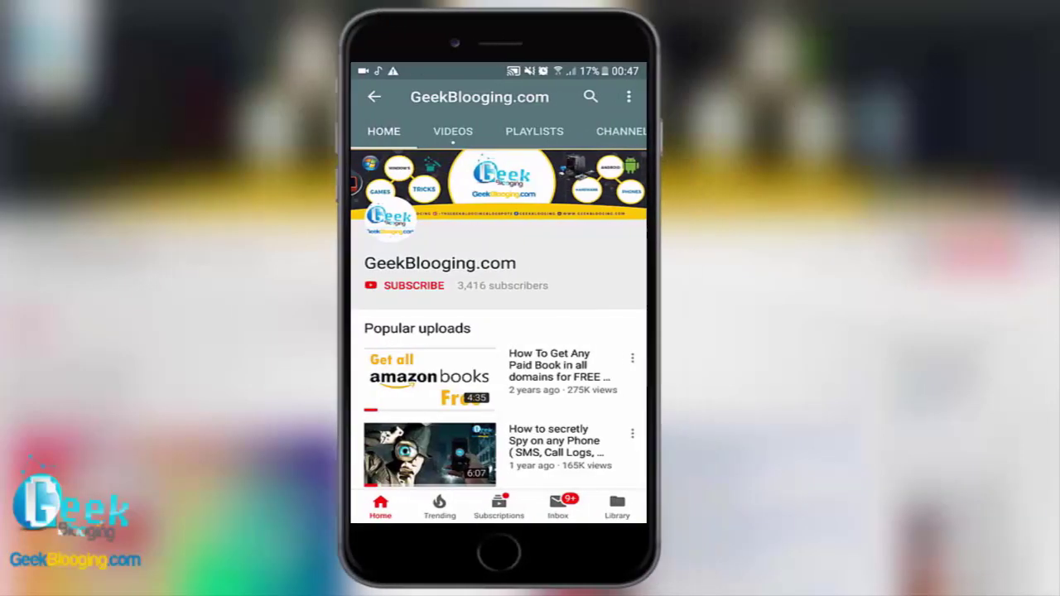
click(281, 285)
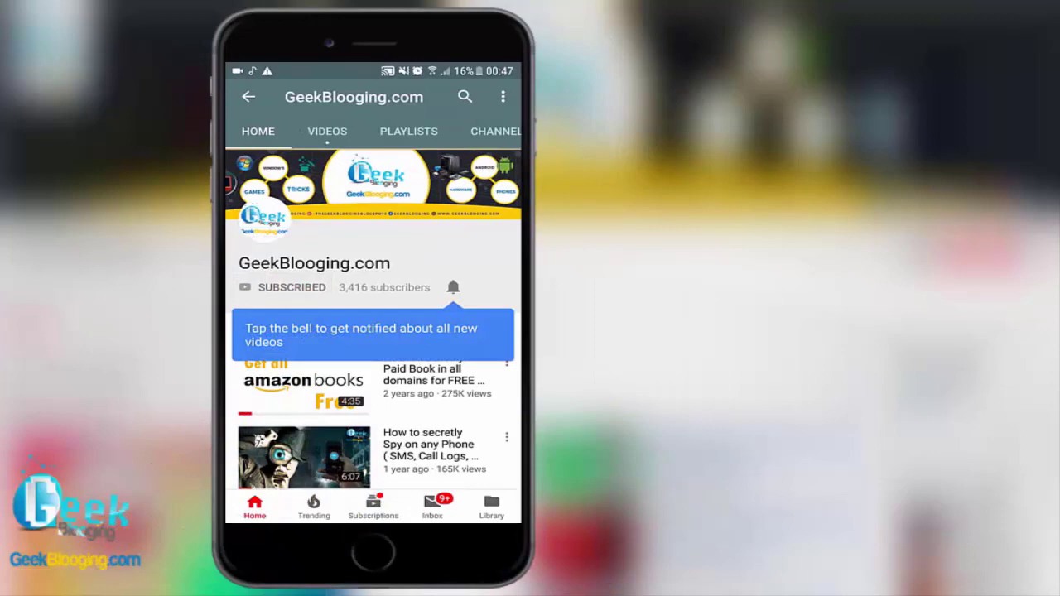
click(453, 286)
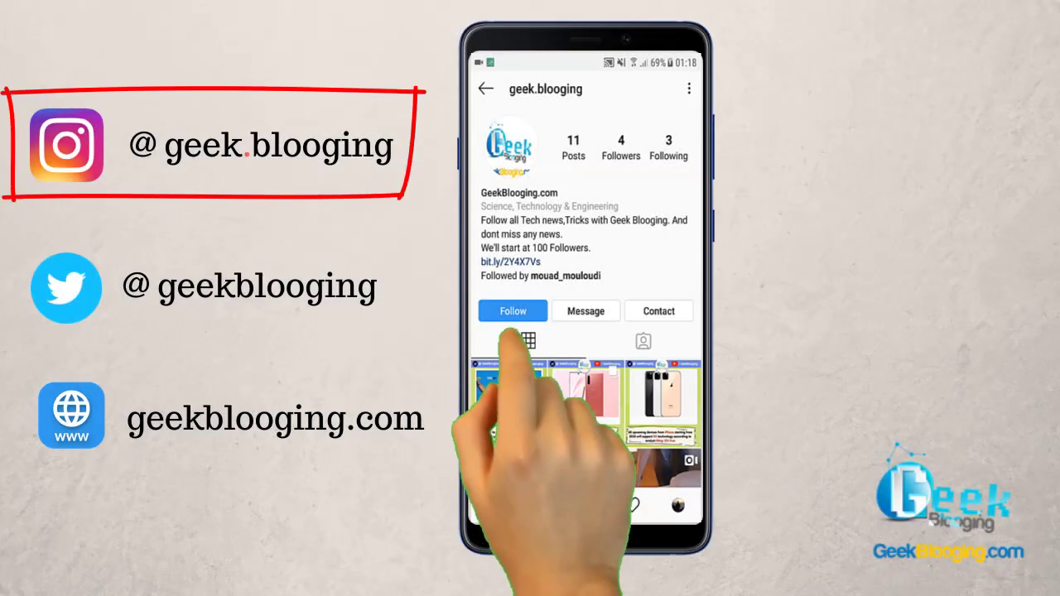
click(513, 311)
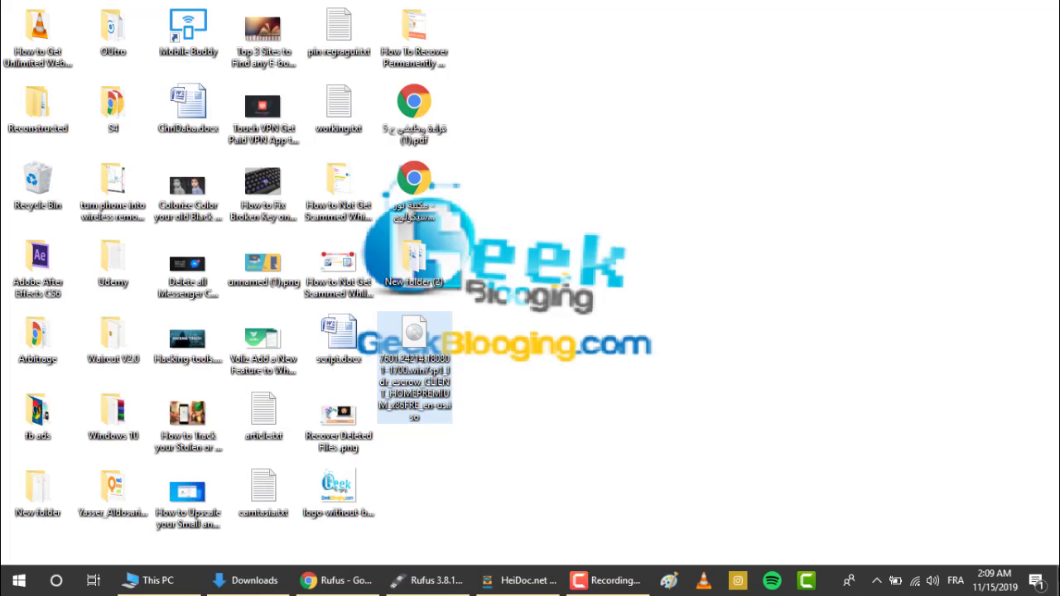
Bring up Chrome on the rufus.ie download section listing Rufus 3.8 and the portable version.
click(337, 580)
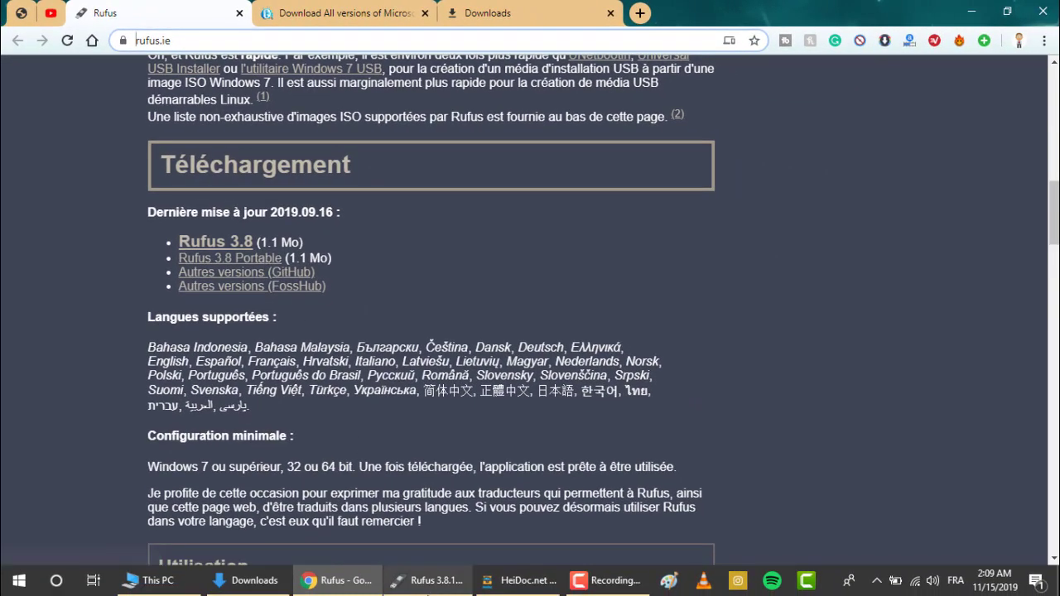
Confirm Rufus shows the 16 GB USB drive, then return to the geekblogging ISO downloader article.
click(427, 581)
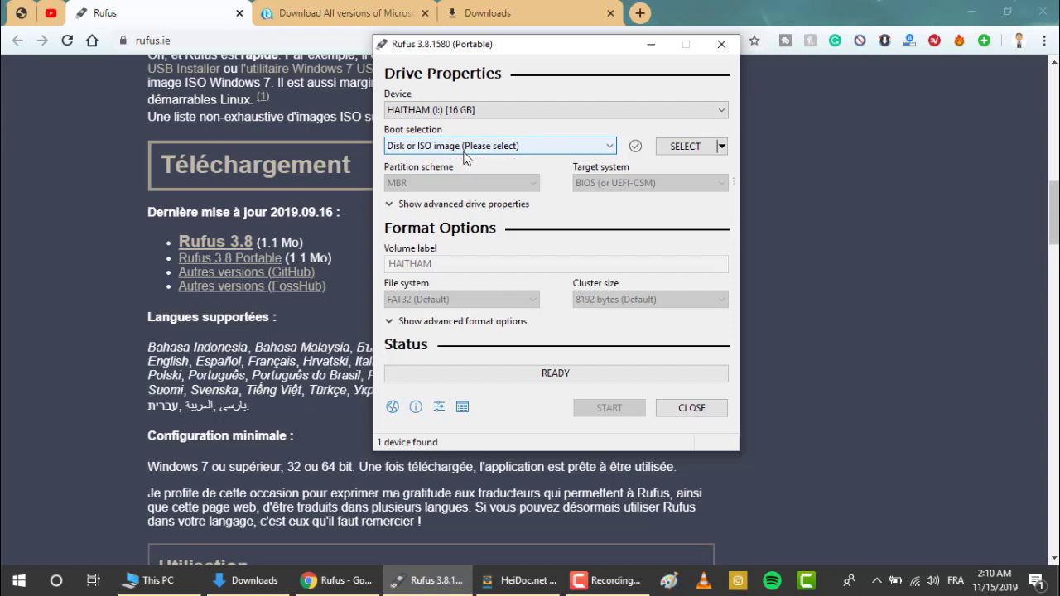
click(327, 13)
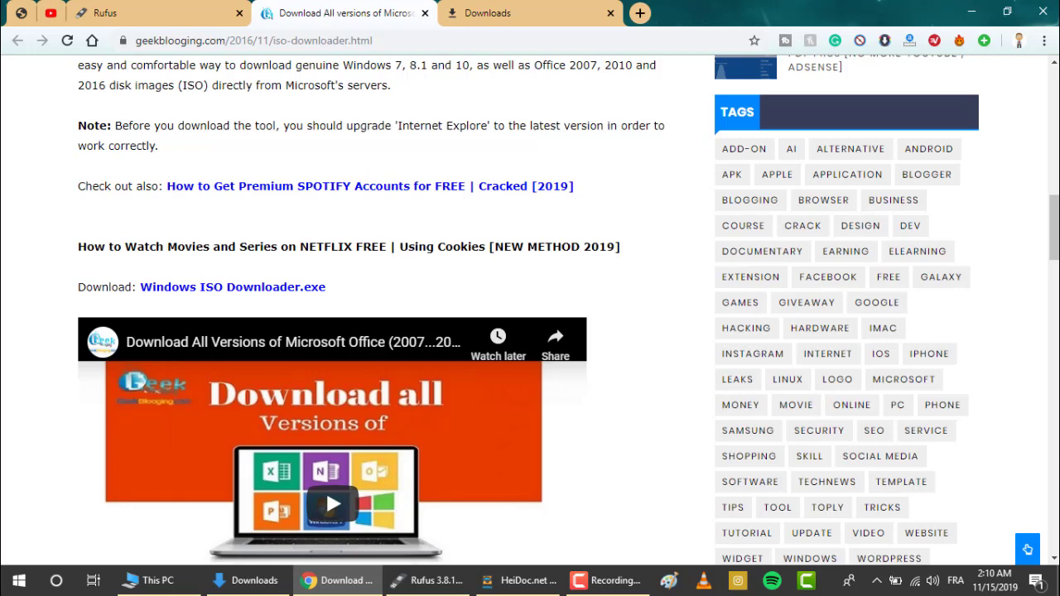
Scroll the article and bring HeiDoc.net Windows ISO Downloader 8.23 forward over Chrome.
scroll(551, 365, up, 6)
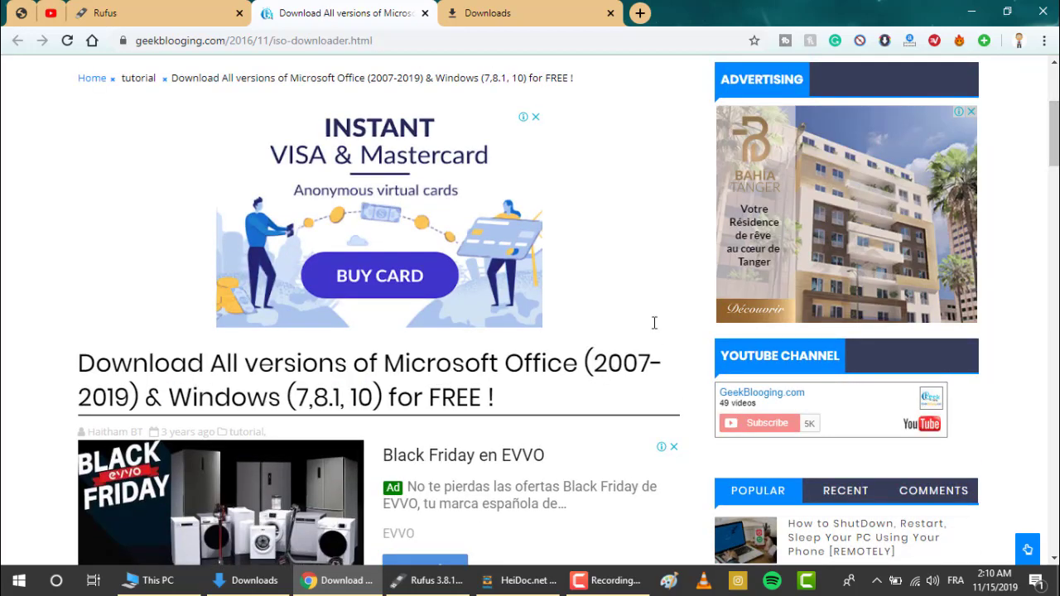
drag(1054, 160, 1054, 254)
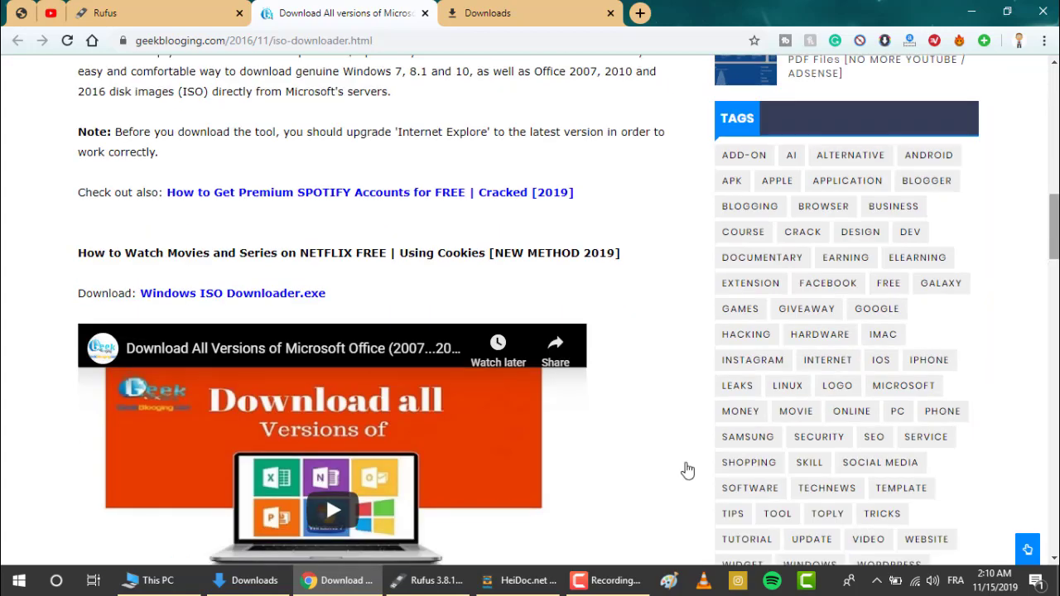
click(520, 580)
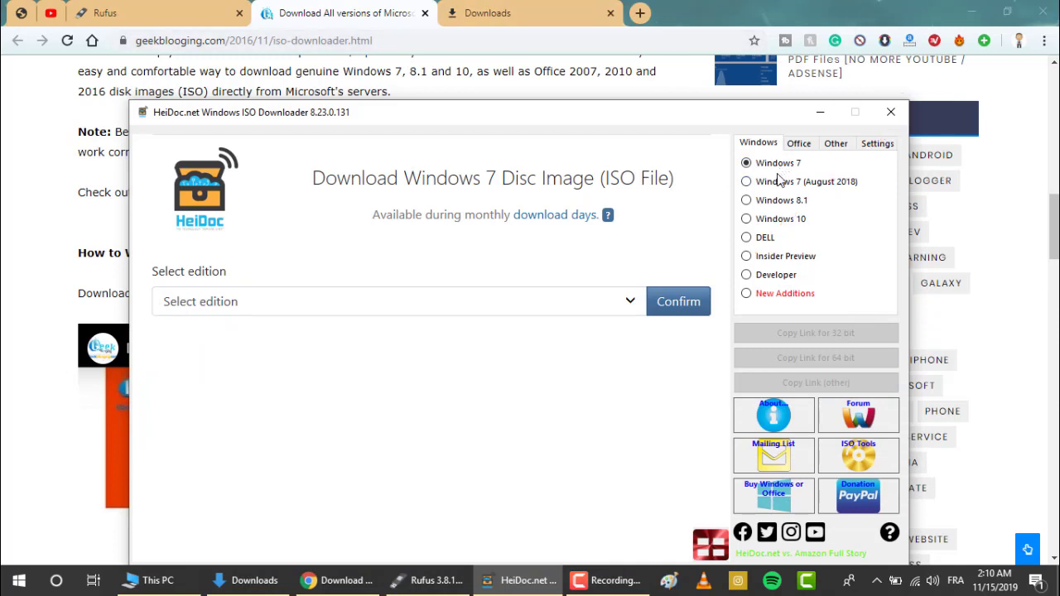
Choose Windows 10 and confirm the Windows 10 Home/Pro edition.
click(800, 147)
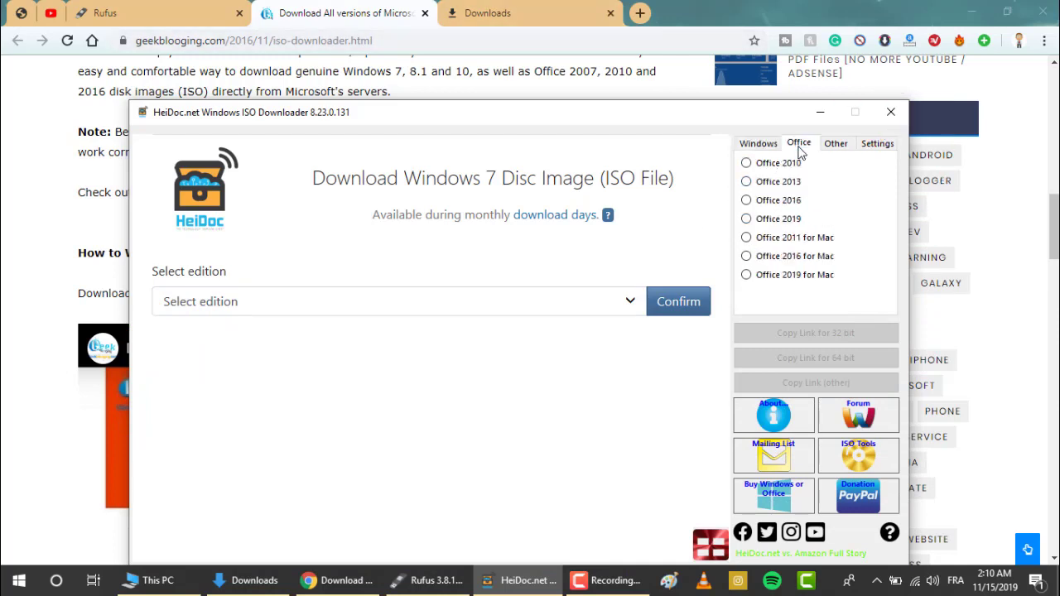
click(836, 146)
click(876, 146)
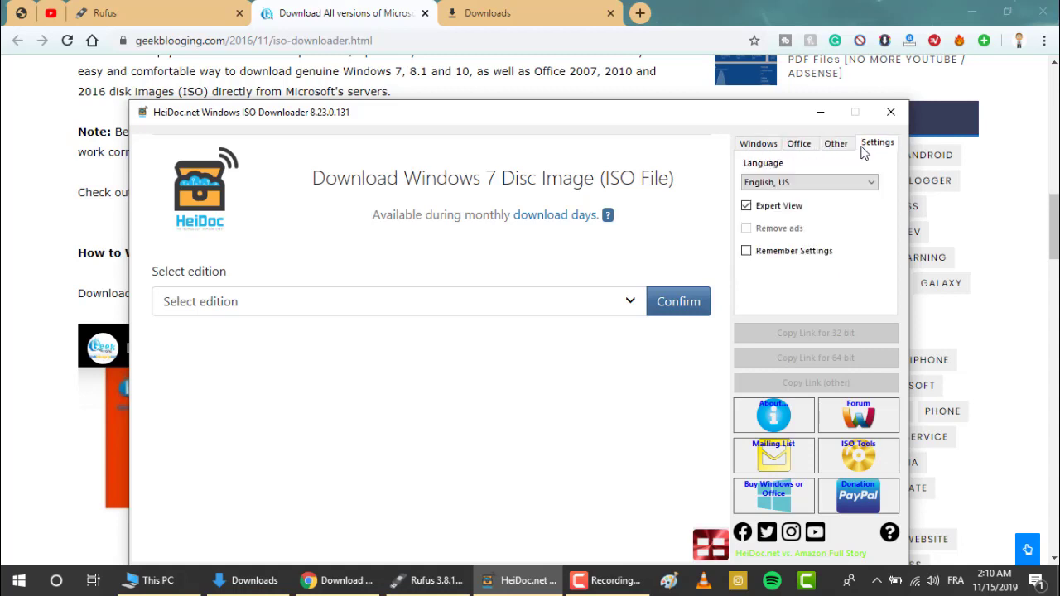
click(772, 149)
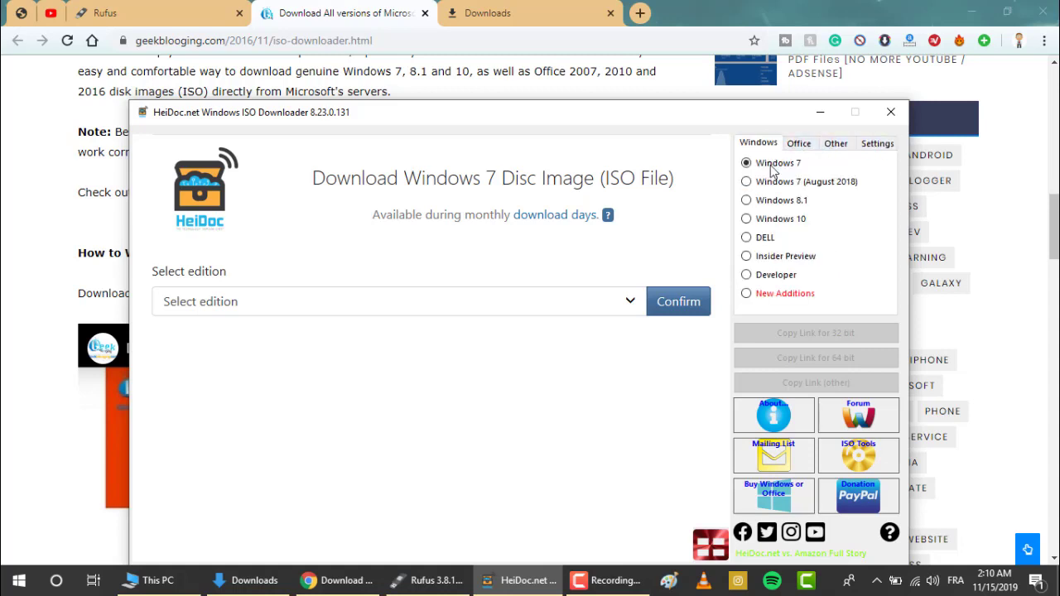
click(781, 222)
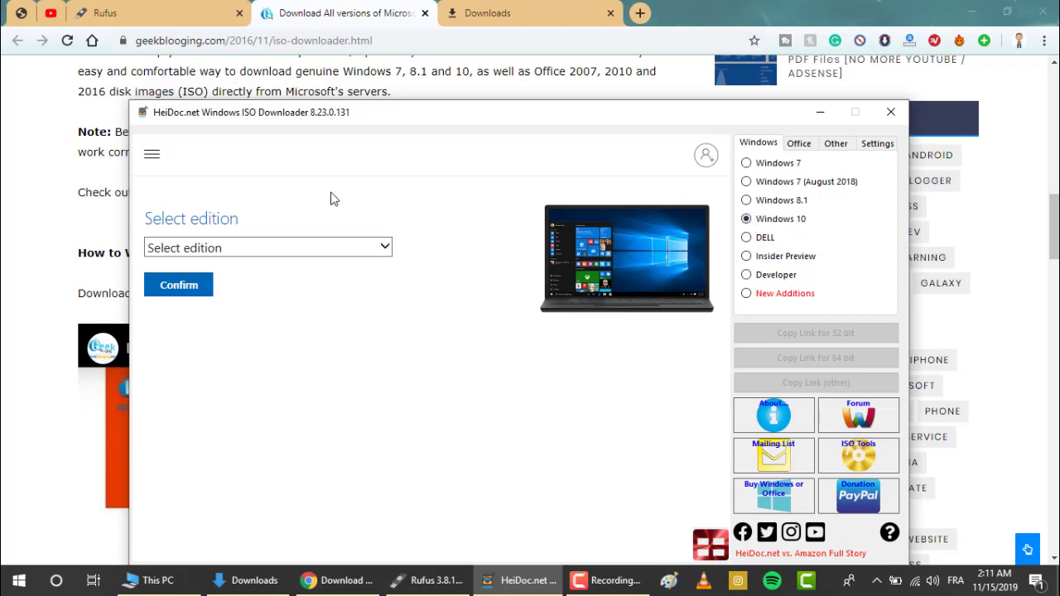
click(245, 246)
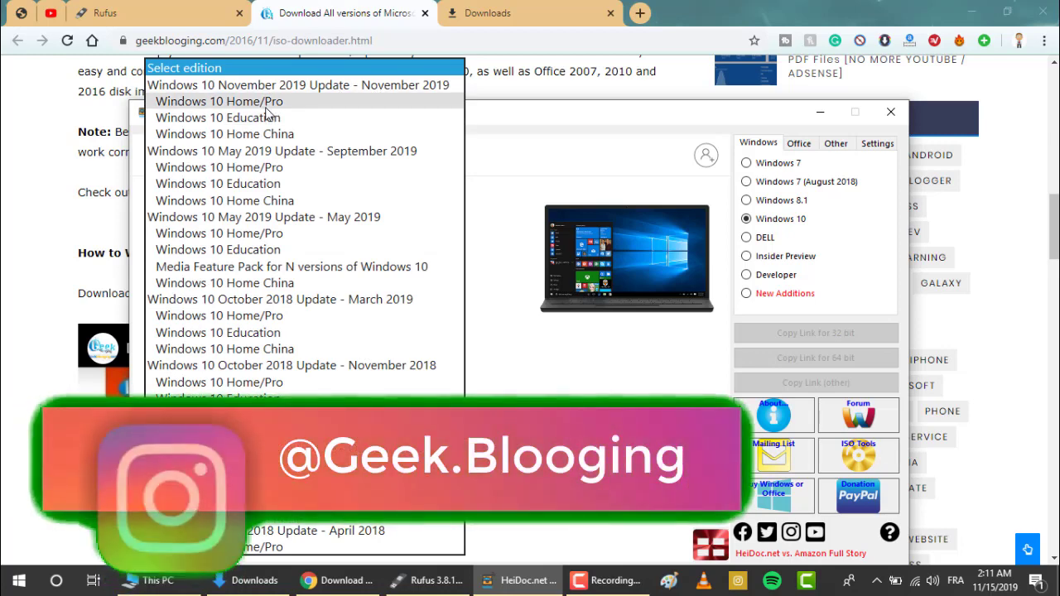
click(270, 102)
click(187, 295)
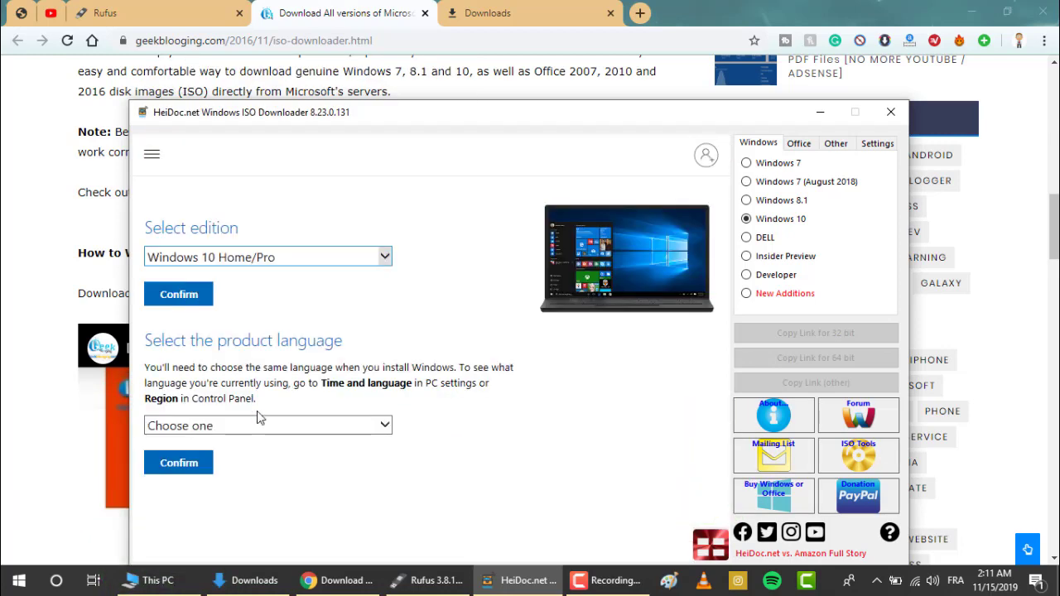
Pick English International as the product language and confirm it.
click(207, 431)
click(207, 429)
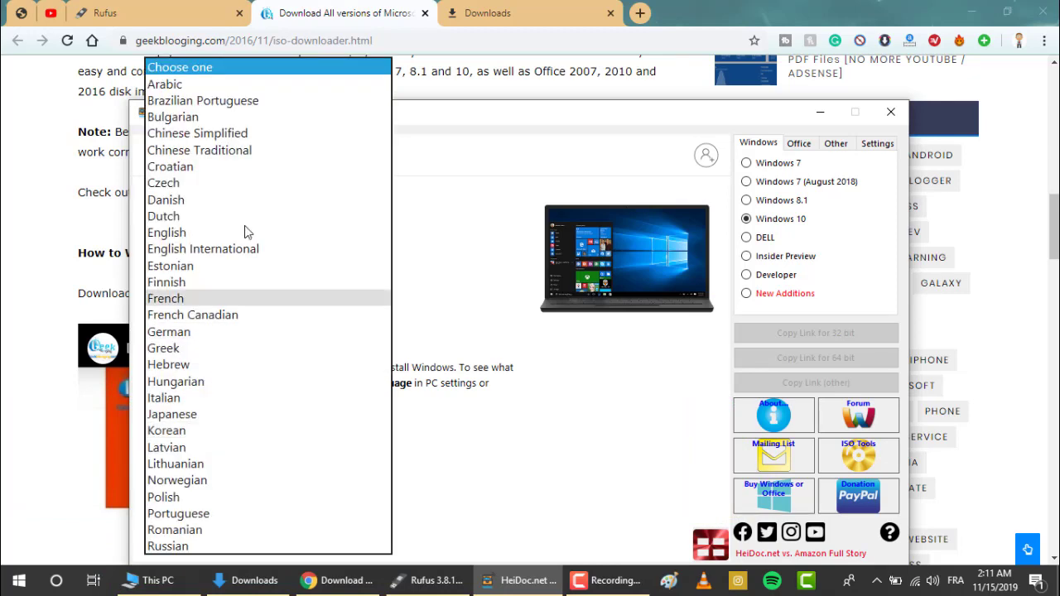
click(210, 248)
click(181, 464)
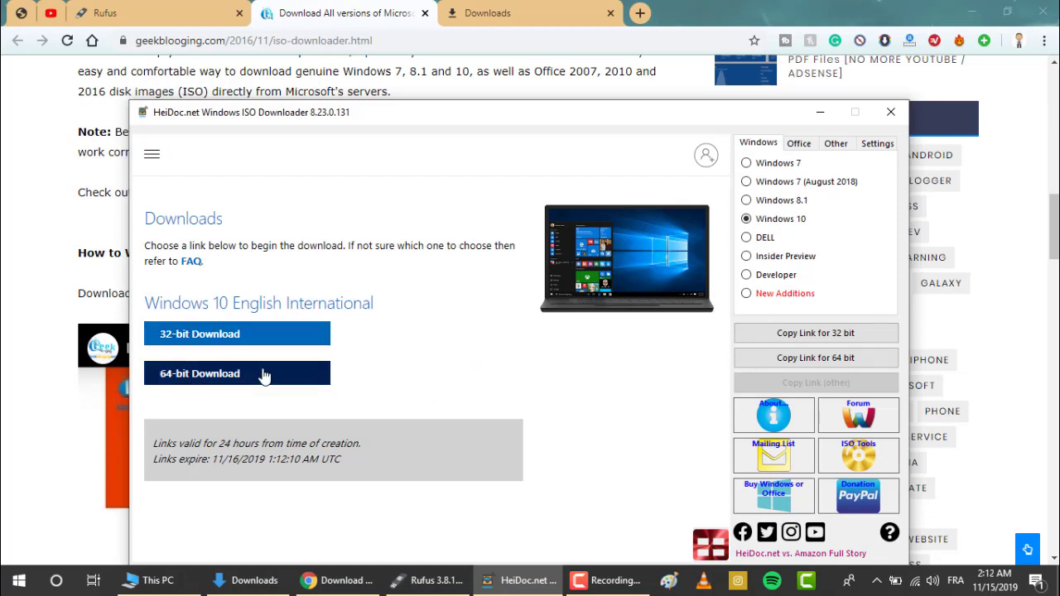
Start the 64-bit Windows 10 ISO download, then cancel the file-save prompt.
click(223, 388)
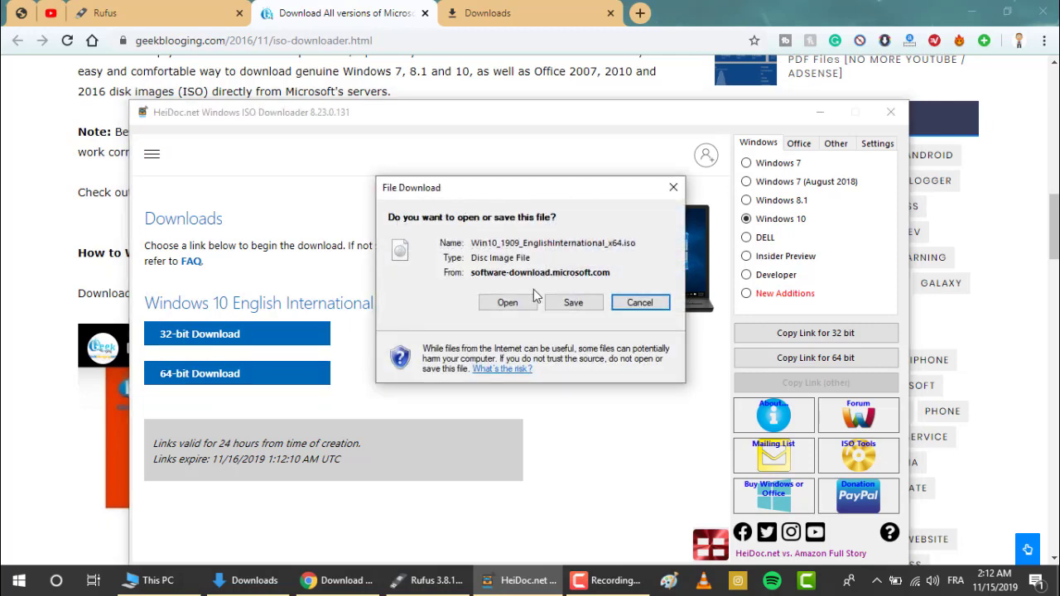
click(641, 304)
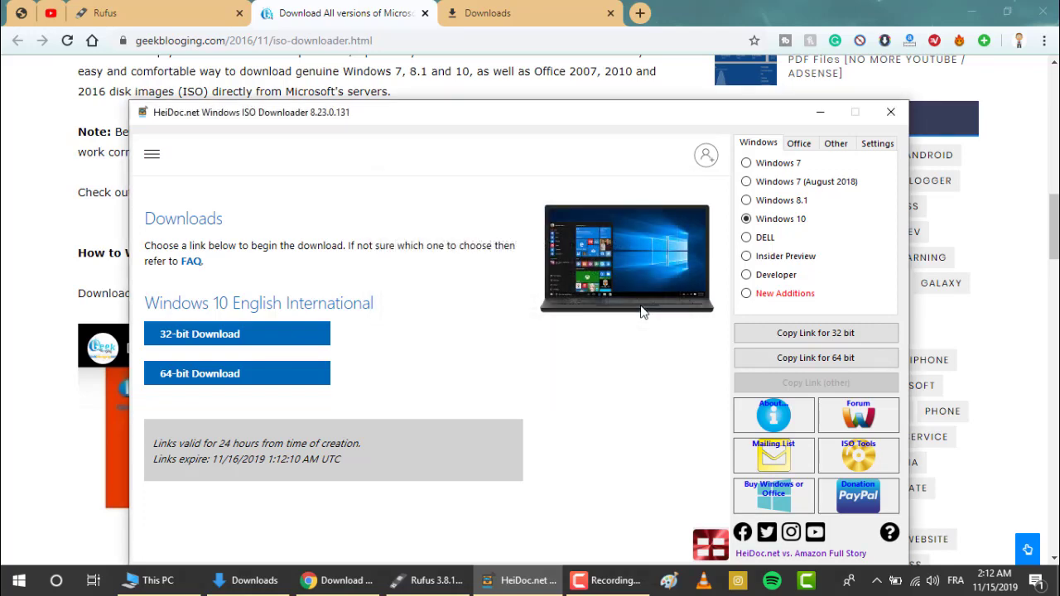
Load the win7sp1 ISO from the Desktop as Rufus's boot image.
click(427, 580)
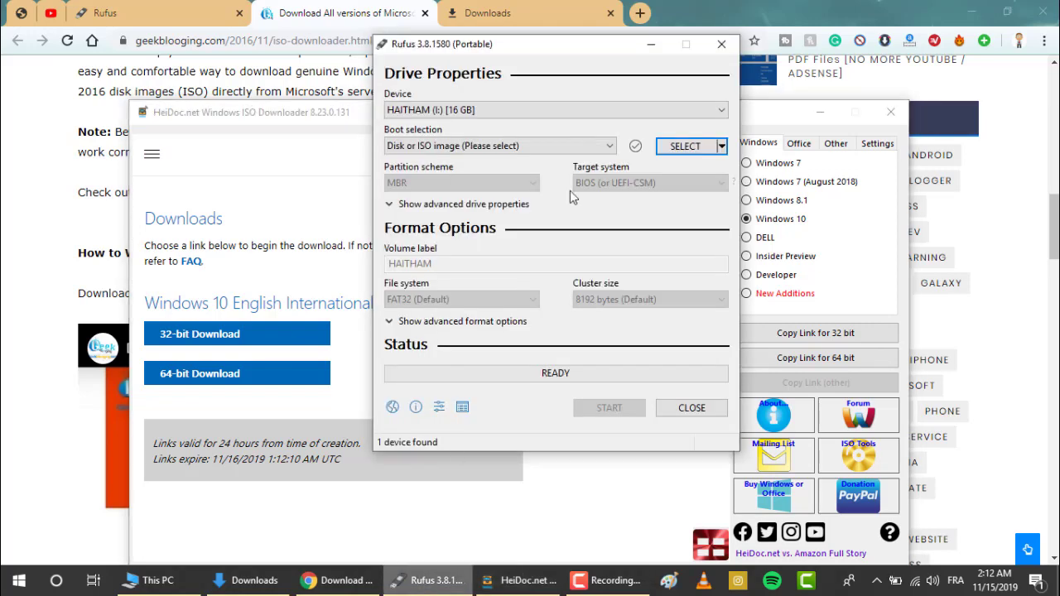
click(679, 155)
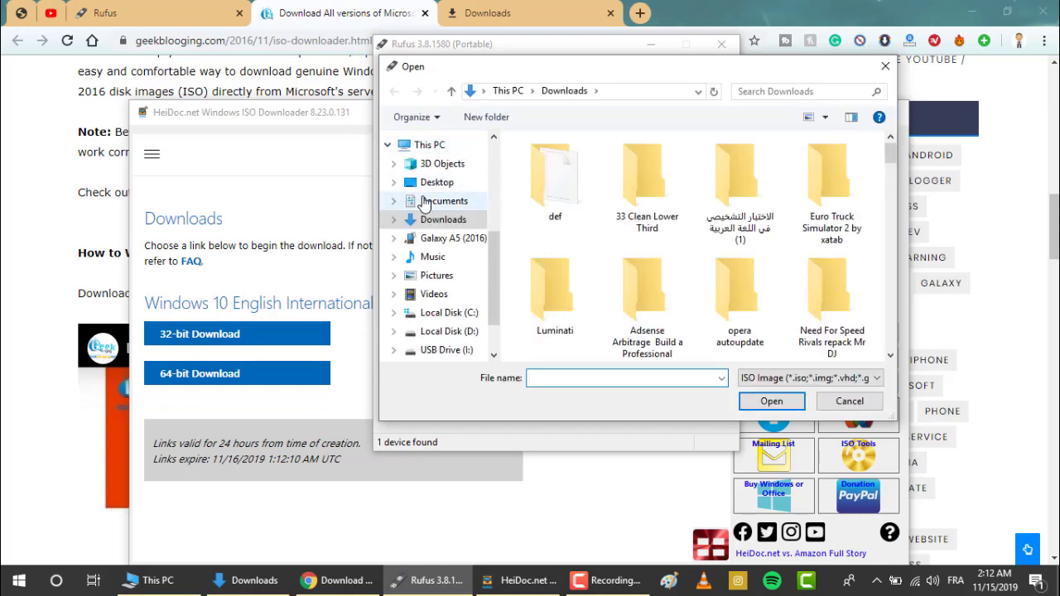
click(423, 189)
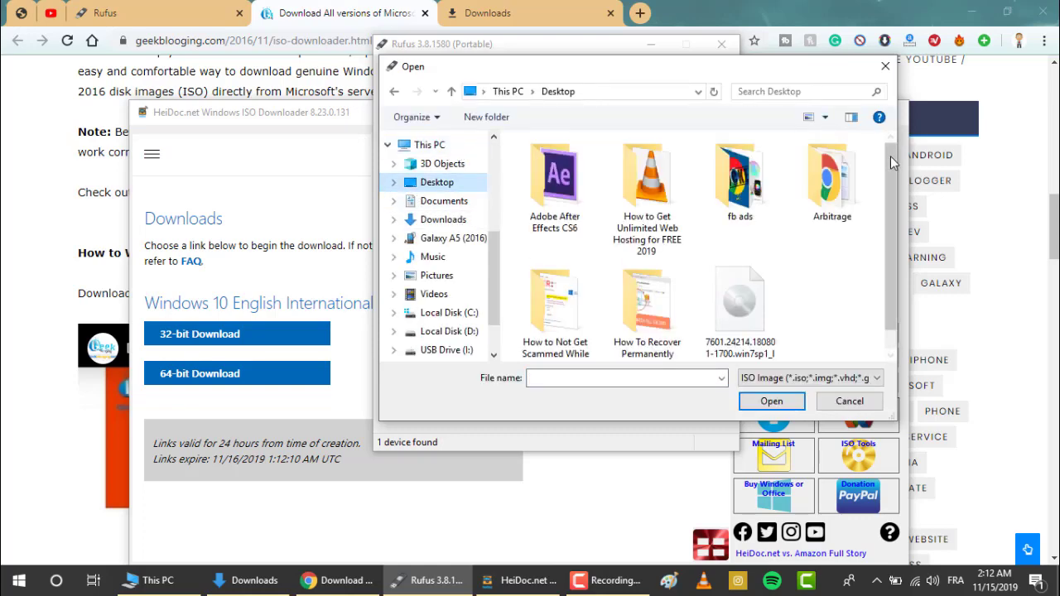
scroll(893, 284, down, 2)
key(super+Up)
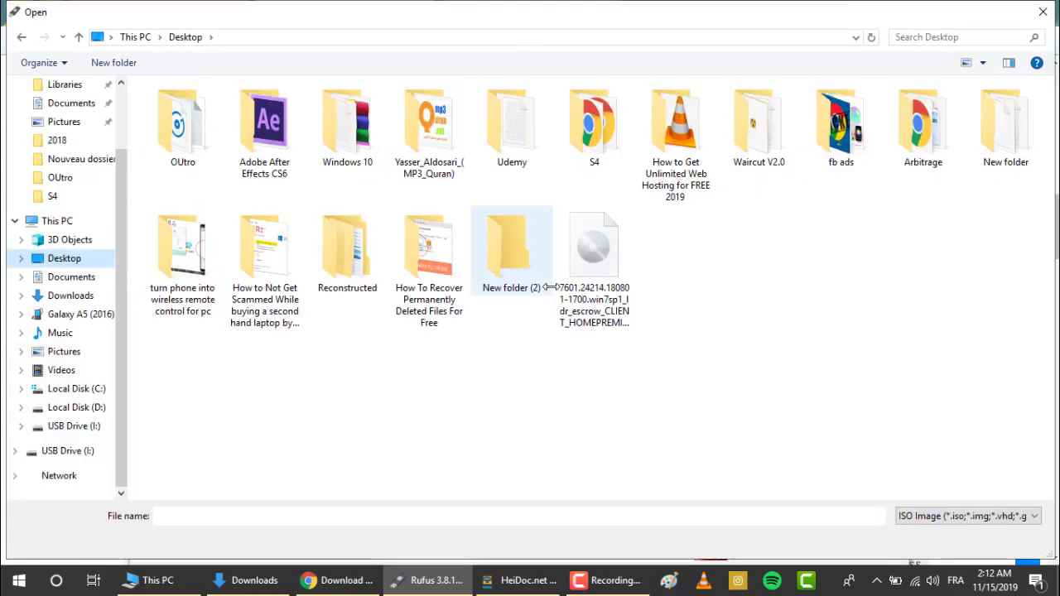
double_click(587, 290)
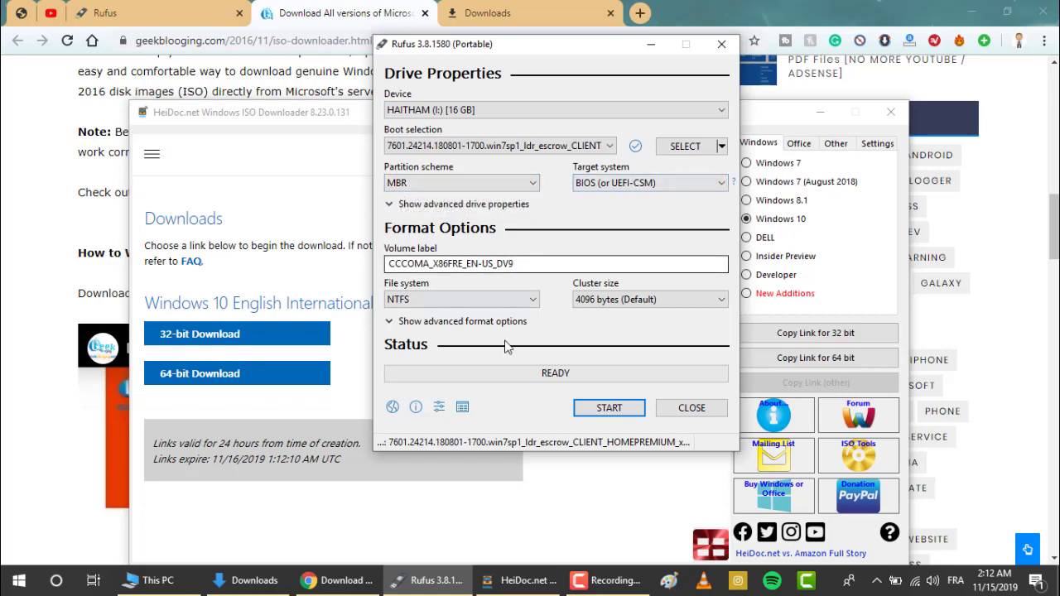
Write the Windows 7 ISO to the 16 GB drive, accepting the erase warning, then close Rufus.
click(601, 409)
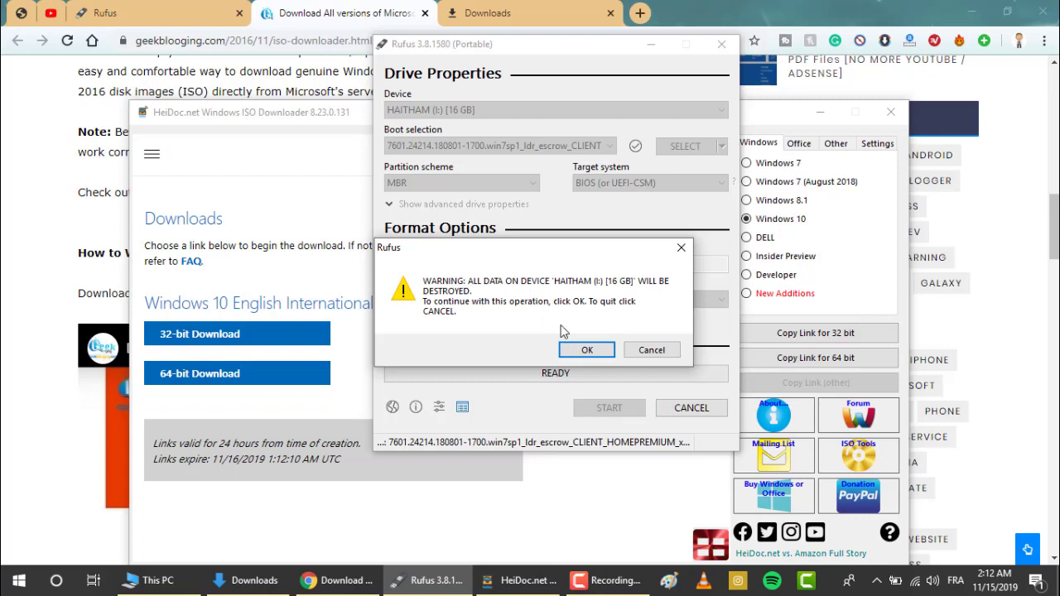
click(592, 353)
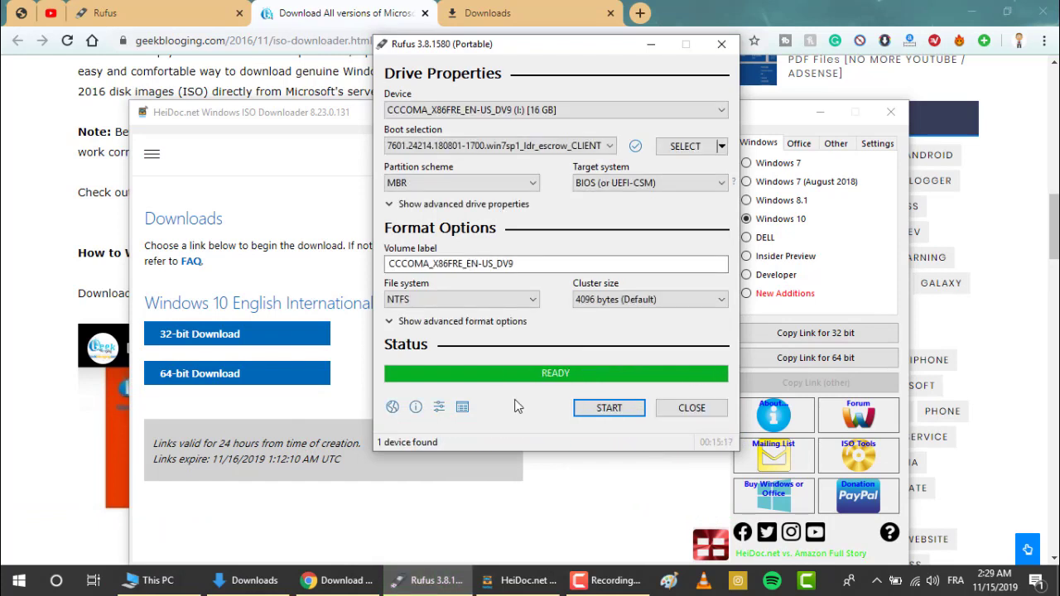
click(680, 406)
Open USB Drive (I:), select its nine setup items, then go back to This PC.
click(153, 579)
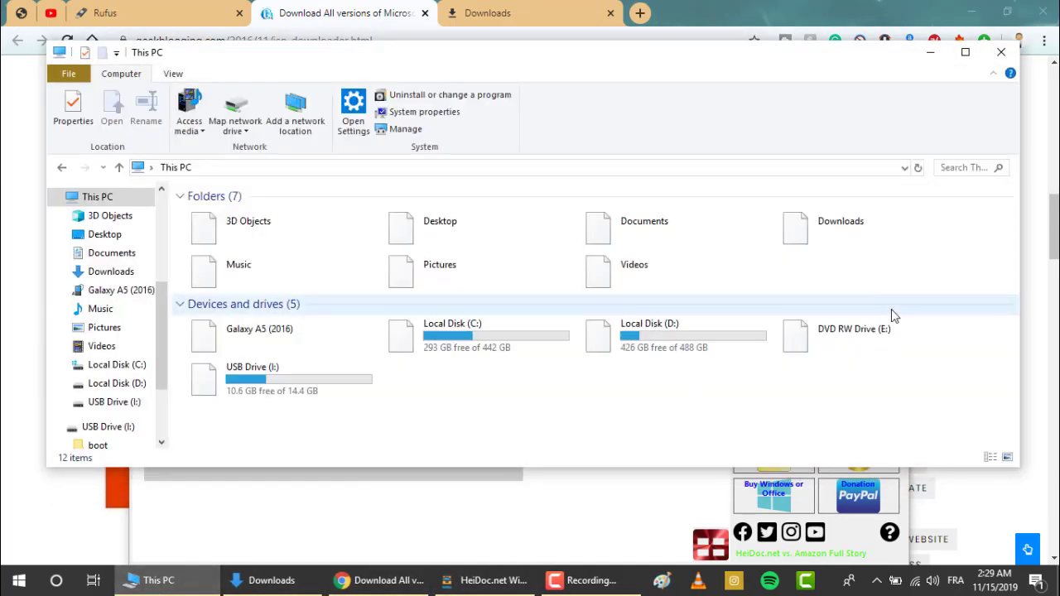
click(345, 389)
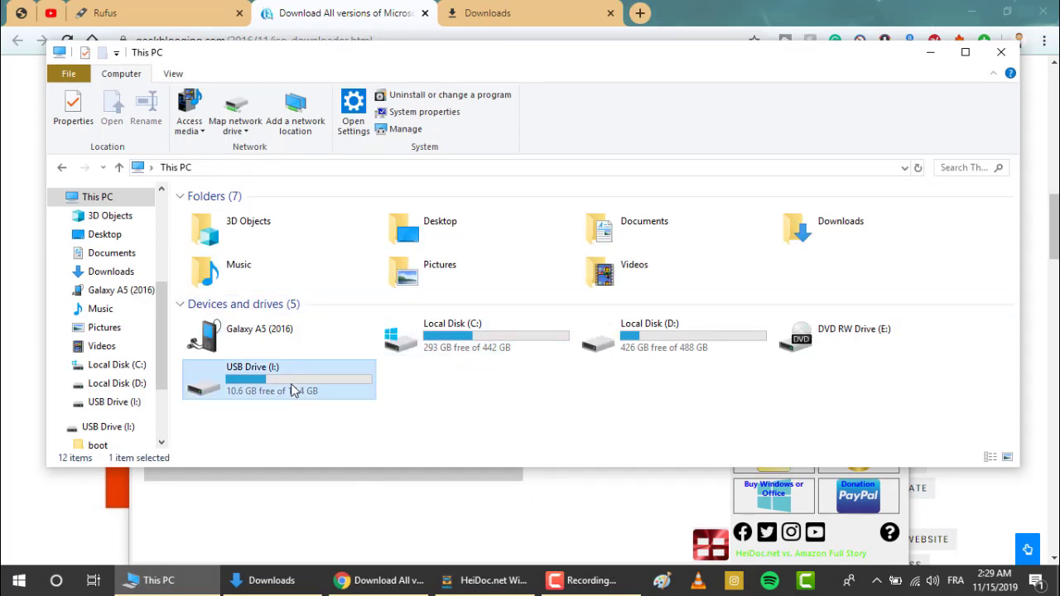
double_click(290, 384)
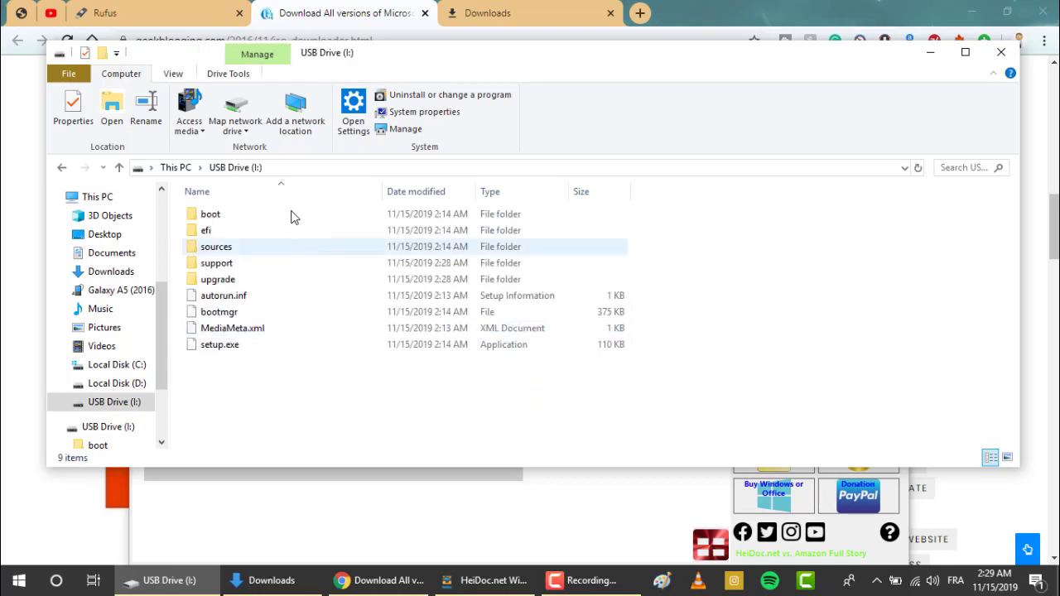
drag(308, 378, 291, 336)
drag(240, 212, 240, 212)
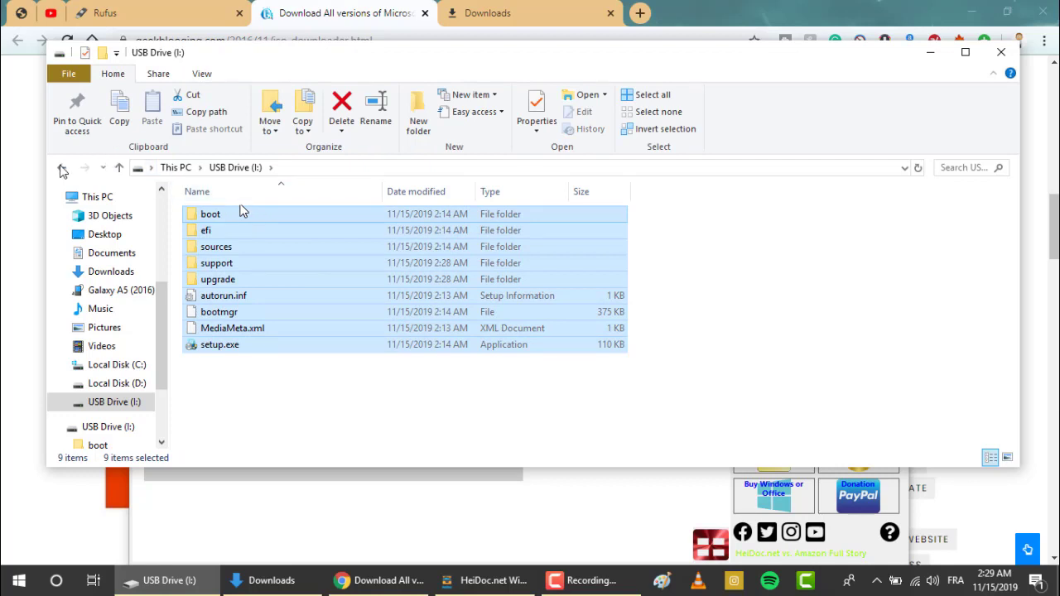
click(60, 169)
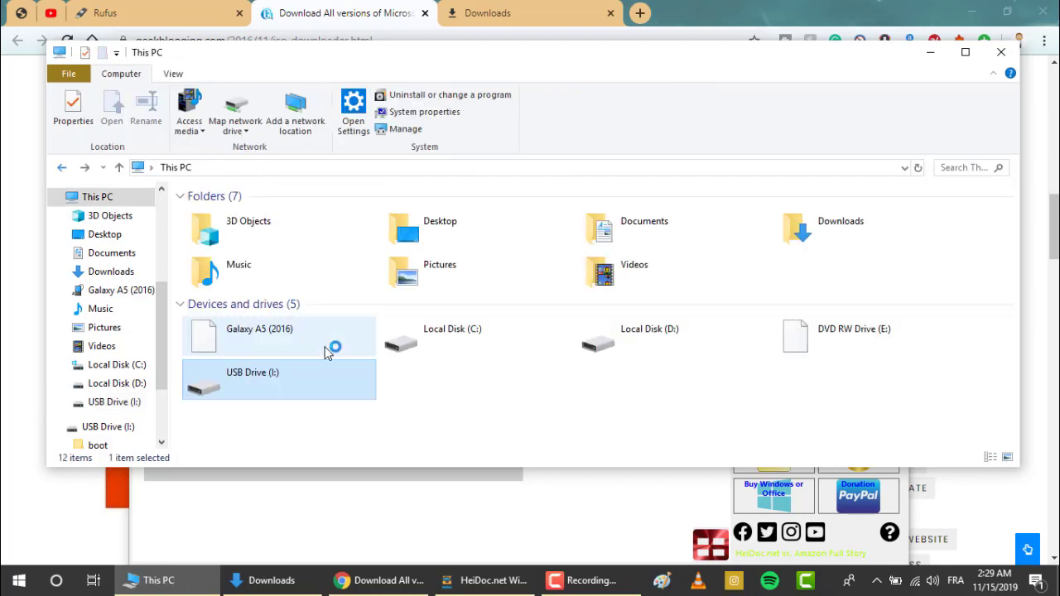